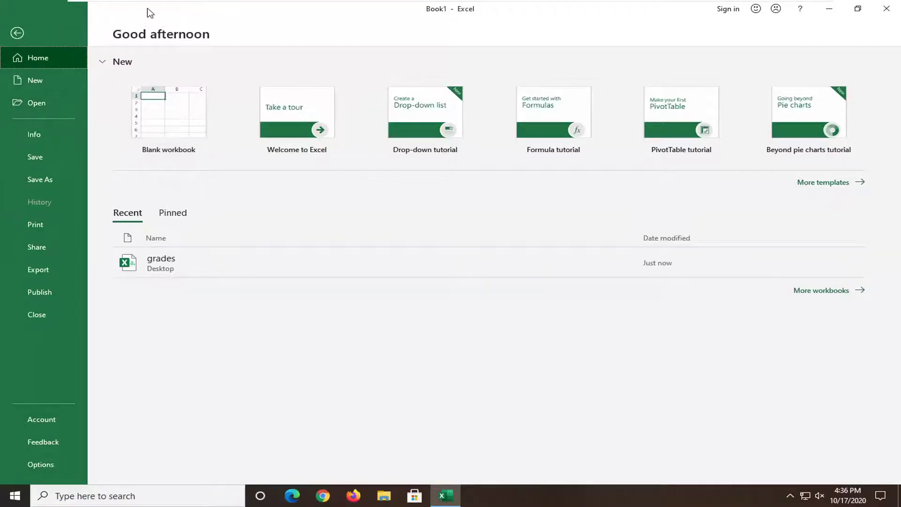
# - Restore down the Excel window and drag the desktop grades file into it to open it
pyautogui.moveTo(159, 16); pyautogui.dragTo(298, 57)
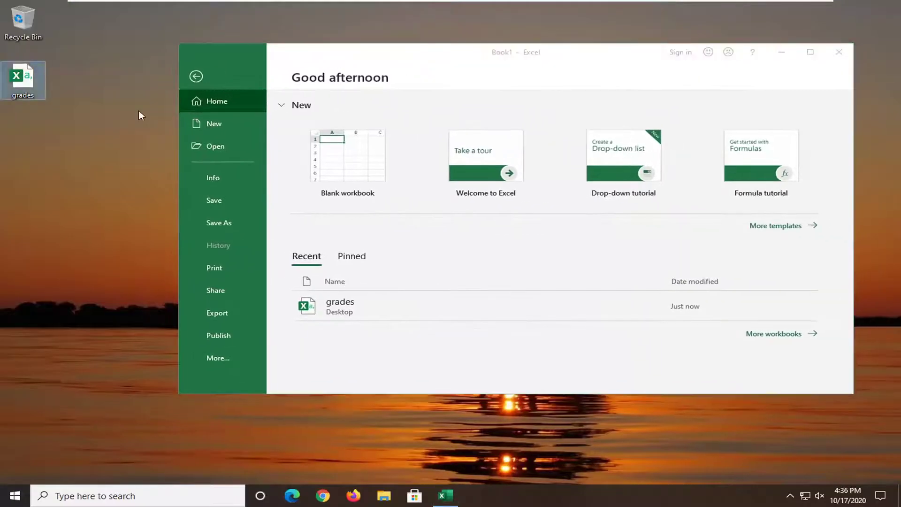
pyautogui.moveTo(22, 79); pyautogui.dragTo(197, 124)
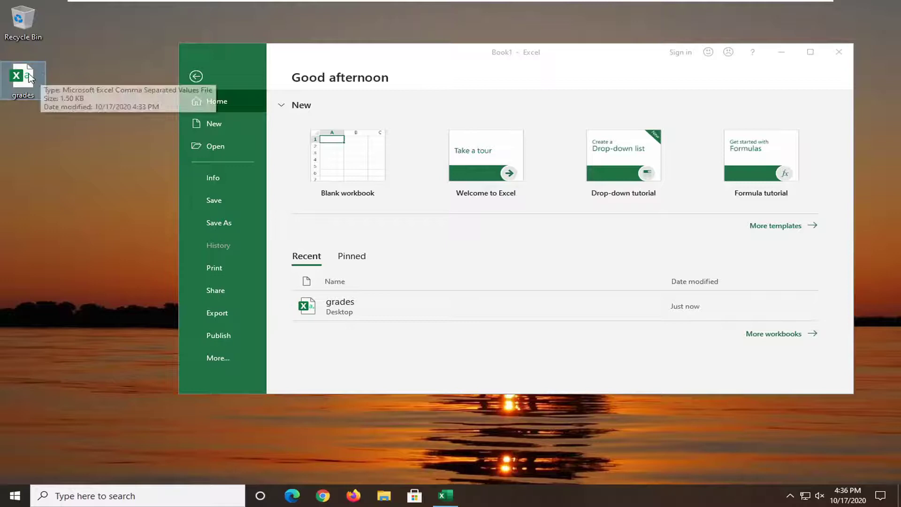
pyautogui.moveTo(198, 124)
pyautogui.mouseDown()
pyautogui.moveTo(309, 145)
pyautogui.moveTo(435, 185)
pyautogui.moveTo(405, 204)
pyautogui.mouseUp()
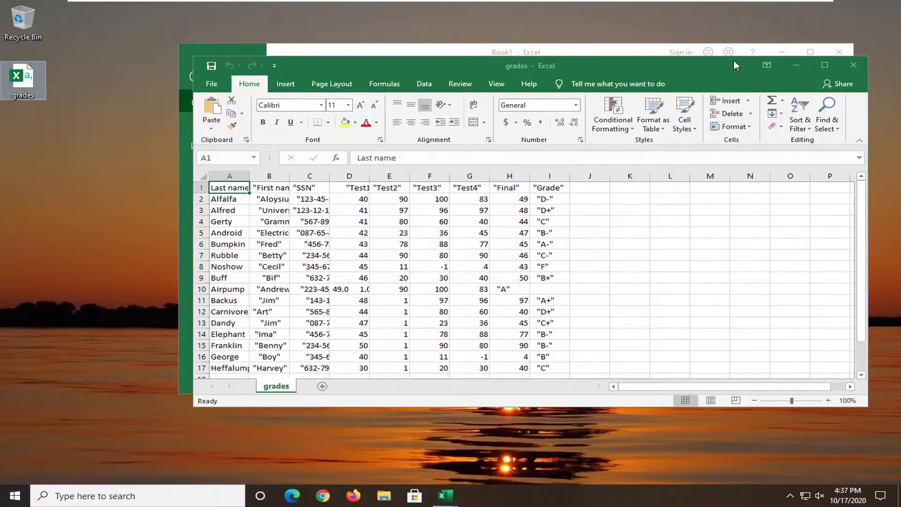
# - Close Book1, maximize grades, narrow SSN column C, select M12, then minimize Excel
pyautogui.click(838, 53)
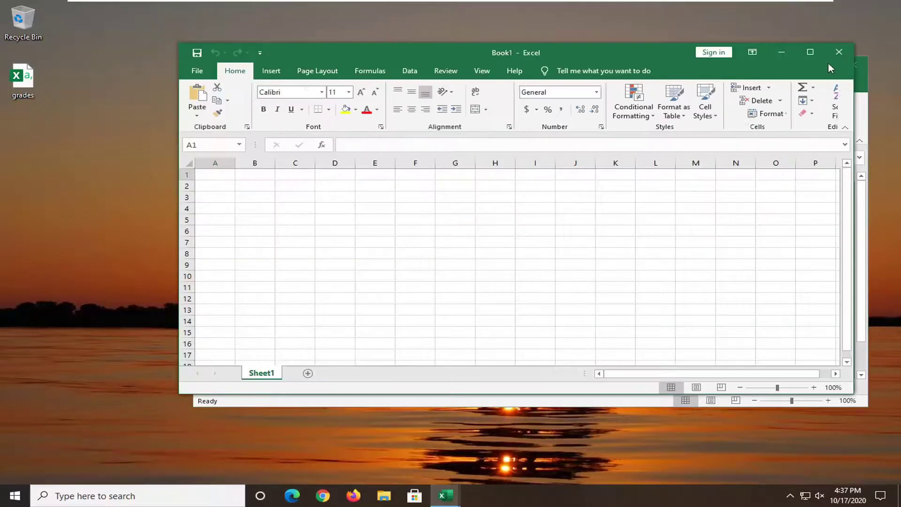
pyautogui.click(826, 66)
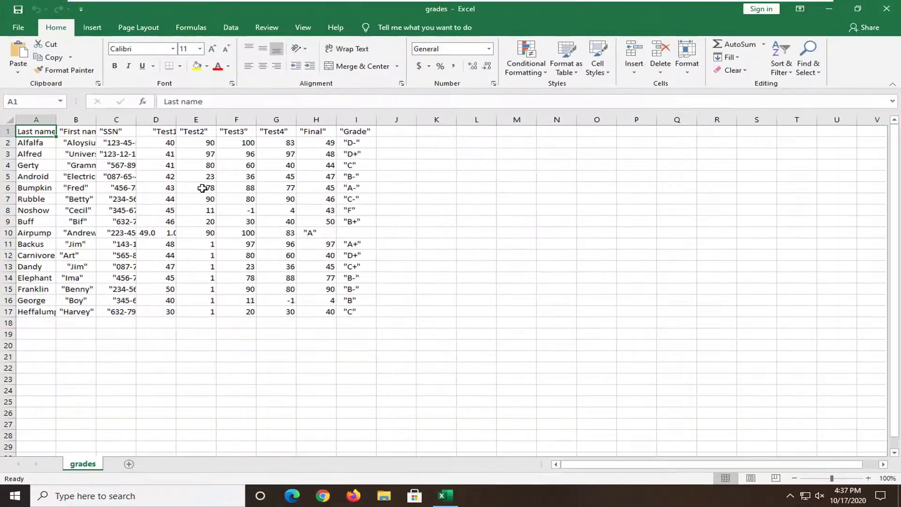
pyautogui.moveTo(136, 119); pyautogui.dragTo(128, 120)
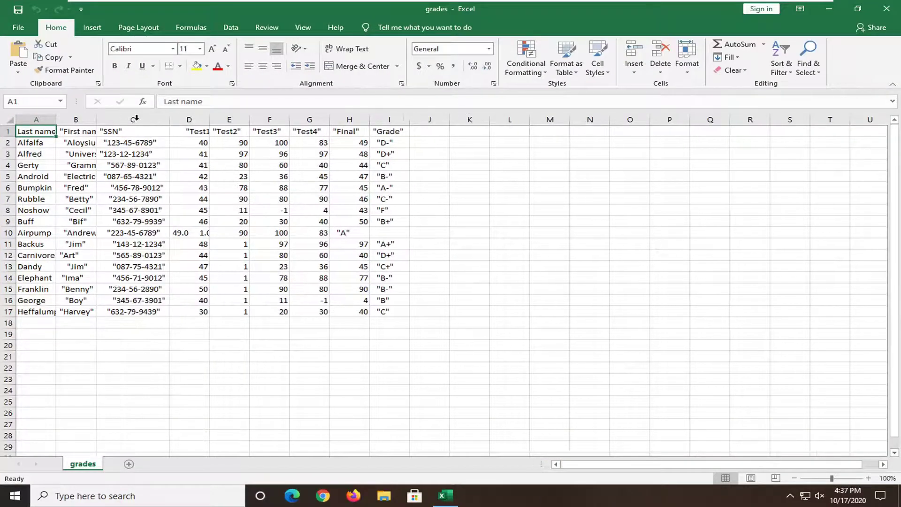
pyautogui.click(503, 251)
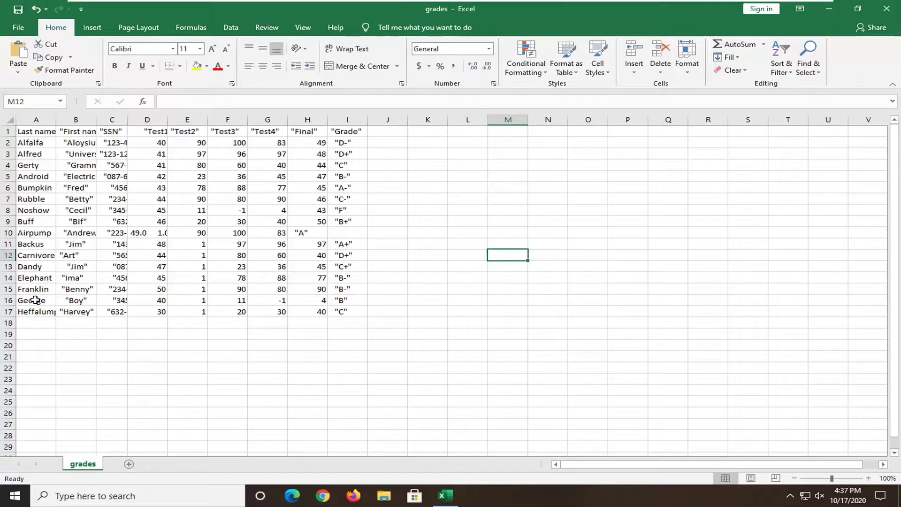
pyautogui.click(828, 10)
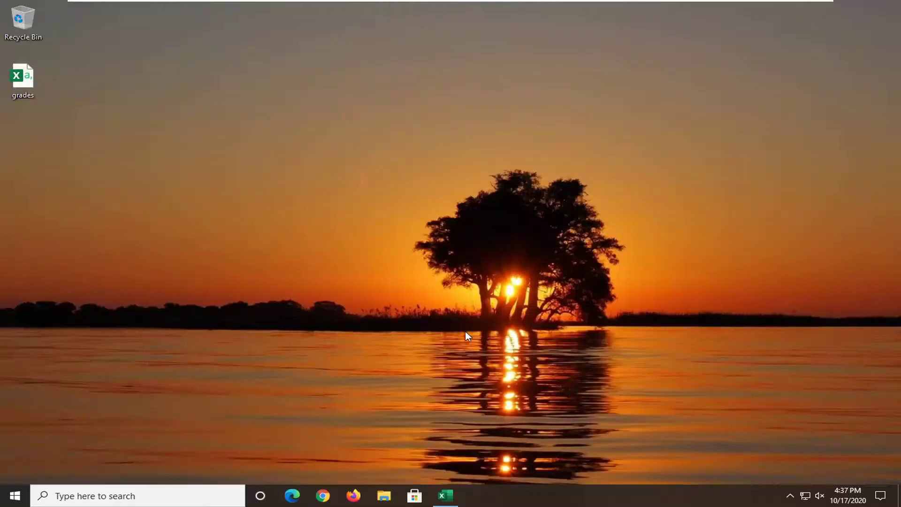